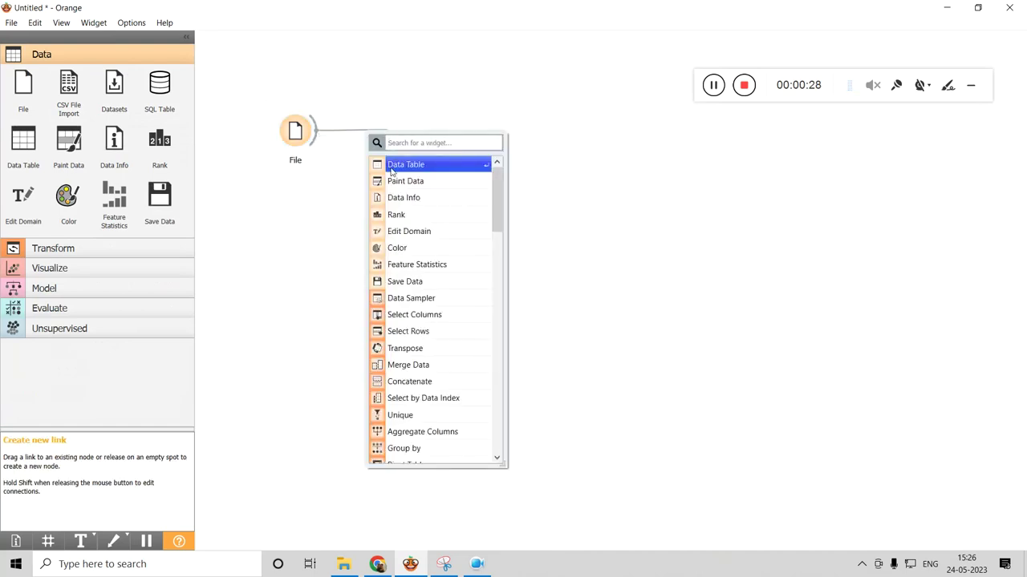
Chain Data Table, Select Columns and Data Sampler after the File widget.
left_click(392, 168)
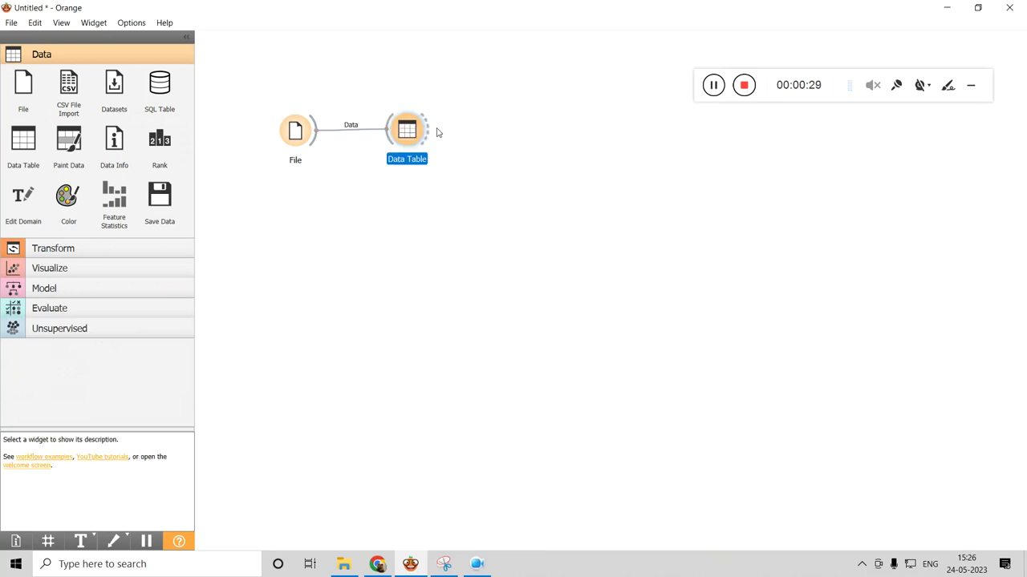
left_click_drag(438, 132, 509, 137)
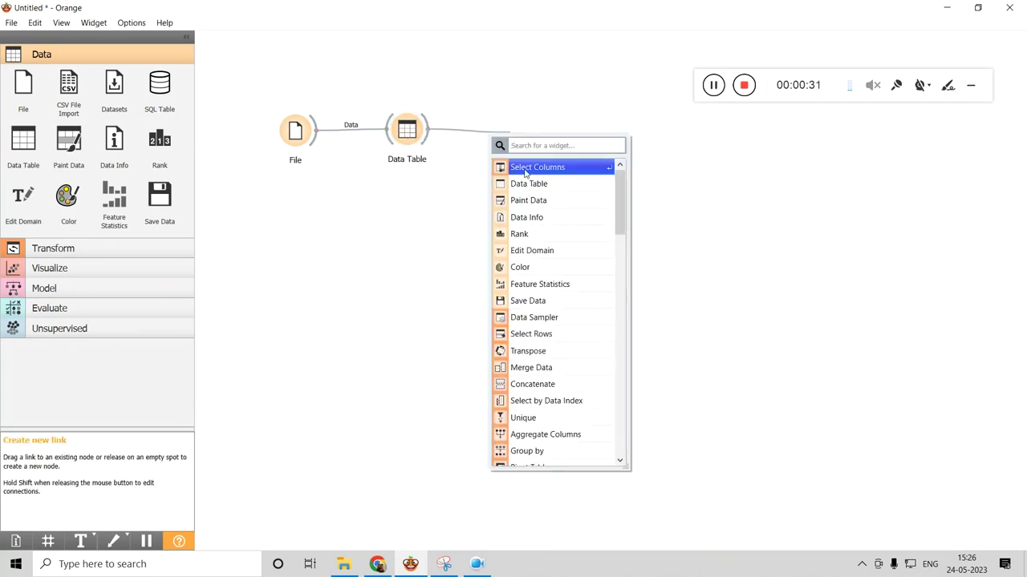
left_click(529, 167)
left_click_drag(550, 133, 643, 141)
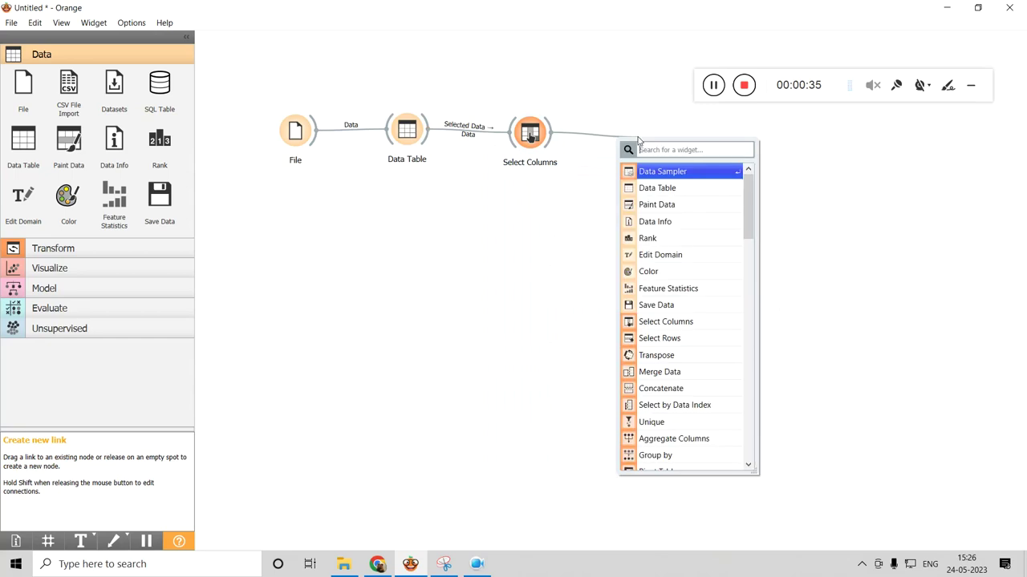
left_click(658, 173)
Feed Data Sampler into new kNN and Logistic Regression learners, with Test and Score after kNN.
left_click_drag(679, 146, 774, 127)
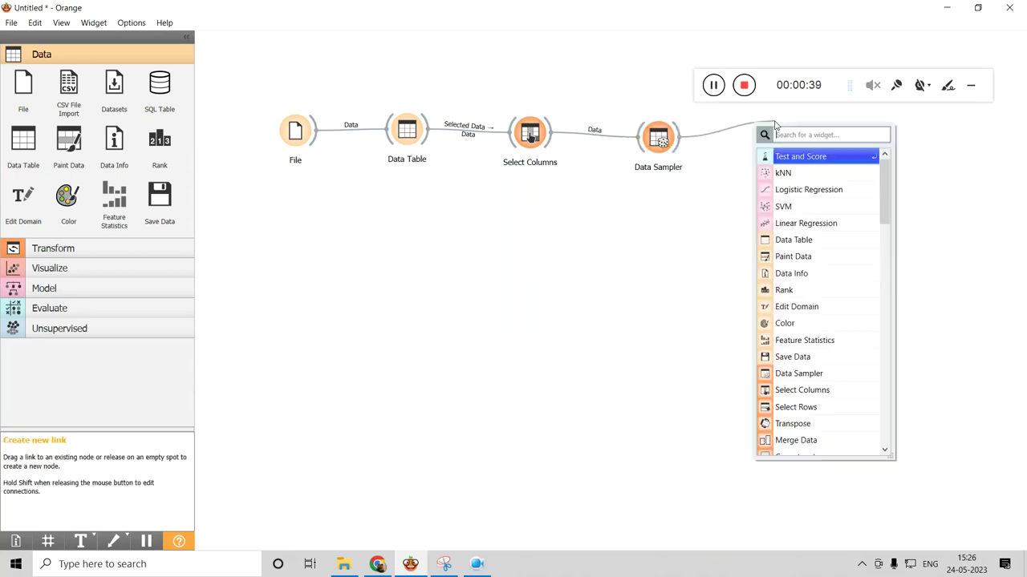
left_click(783, 172)
left_click_drag(678, 138, 714, 218)
left_click(758, 282)
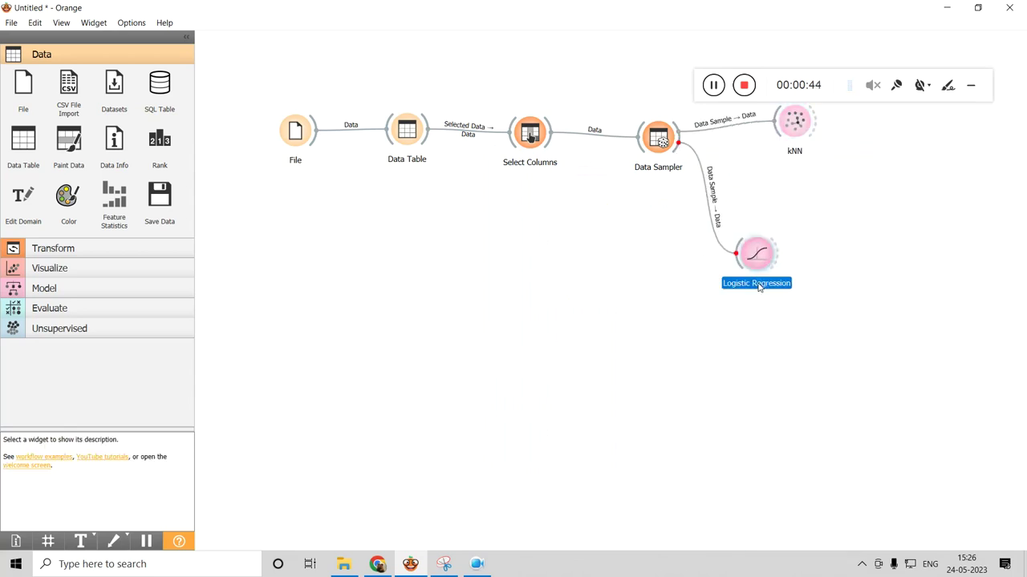
left_click_drag(818, 125, 846, 211)
left_click(868, 244)
Connect Logistic Regression and Data Sampler's test data to Test and Score, adding ROC Analysis and Confusion Matrix.
left_click_drag(777, 253, 914, 153)
left_click(928, 183)
left_click_drag(890, 212, 944, 348)
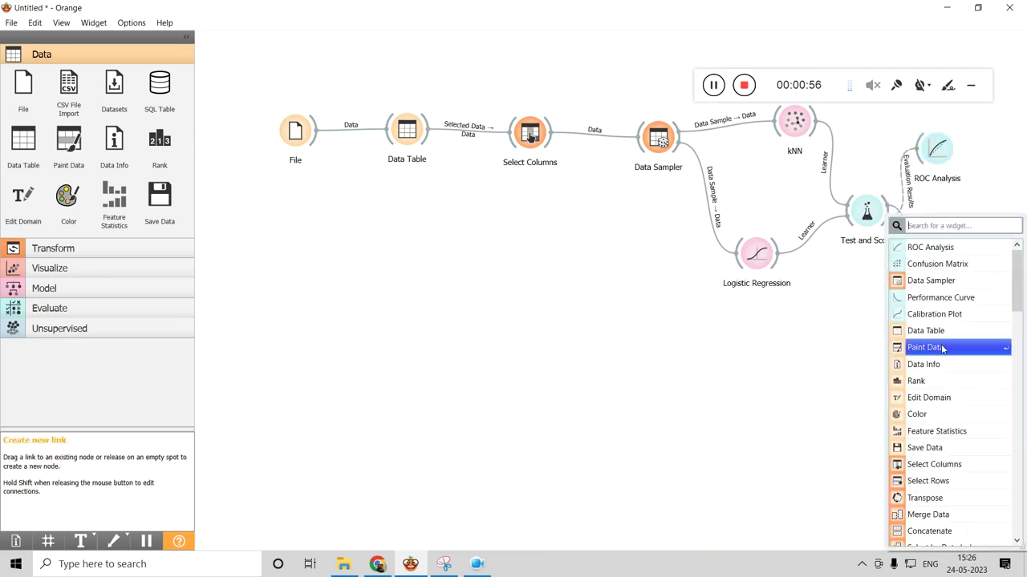
left_click(952, 267)
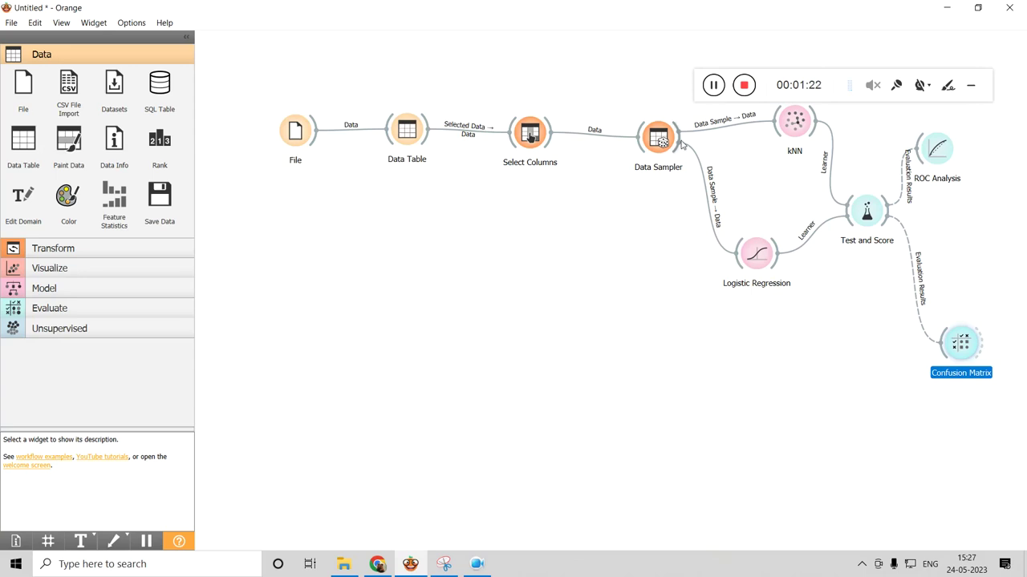
left_click_drag(680, 140, 833, 210)
left_click_drag(682, 143, 847, 213)
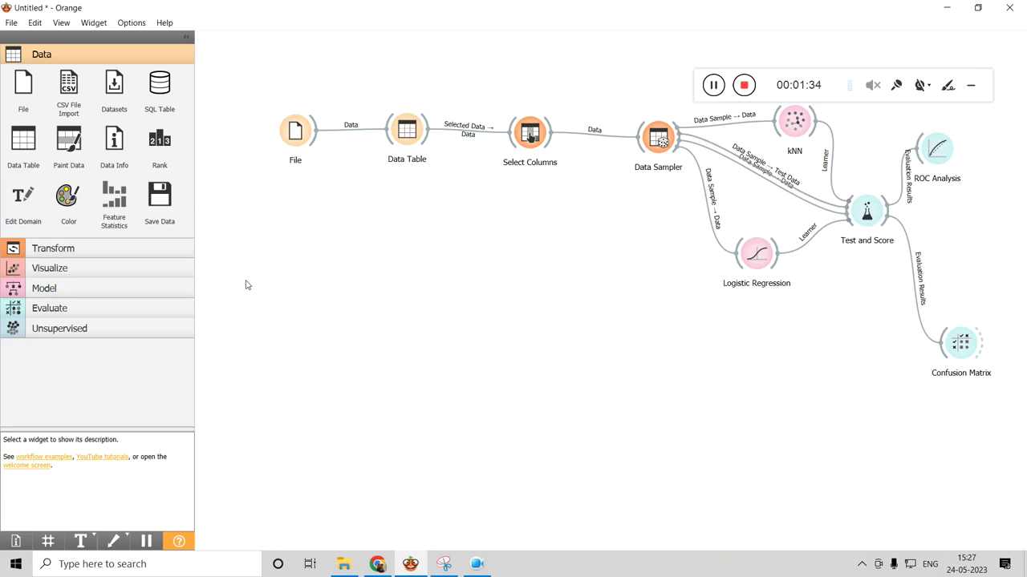
Load heart_disease.tab into the File widget through its file browser.
double_click(295, 133)
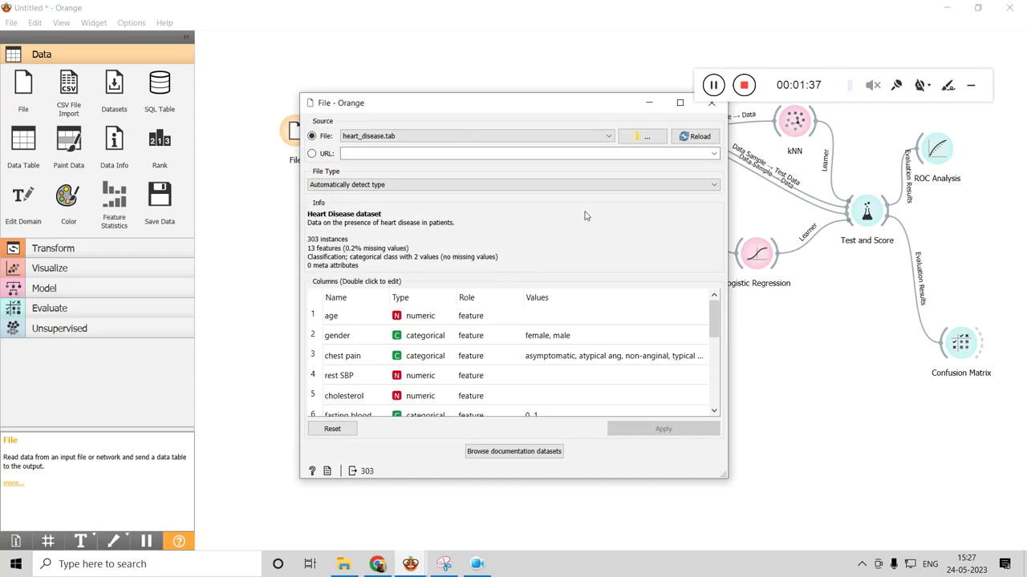
left_click(636, 140)
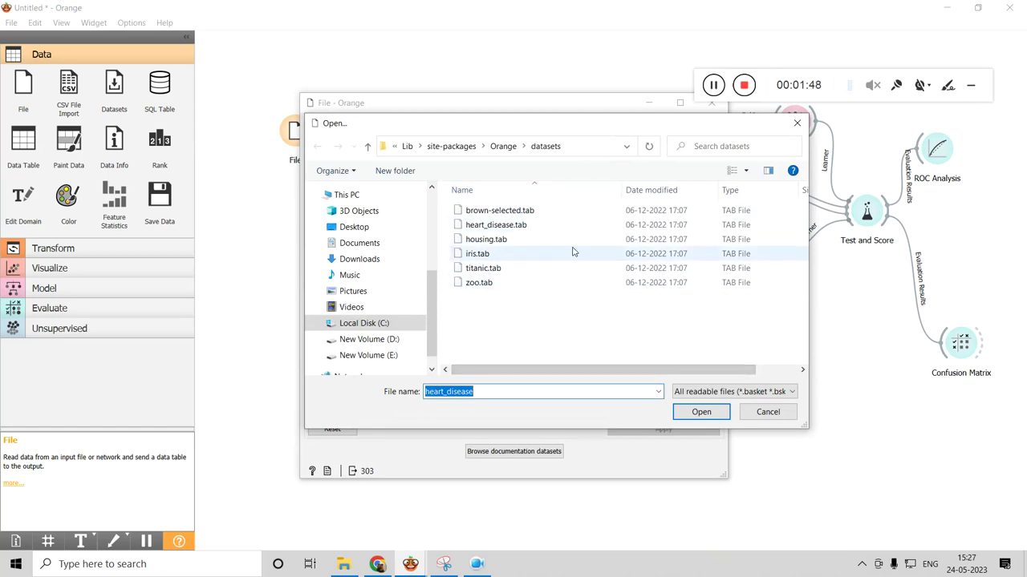
left_click(513, 228)
left_click(703, 413)
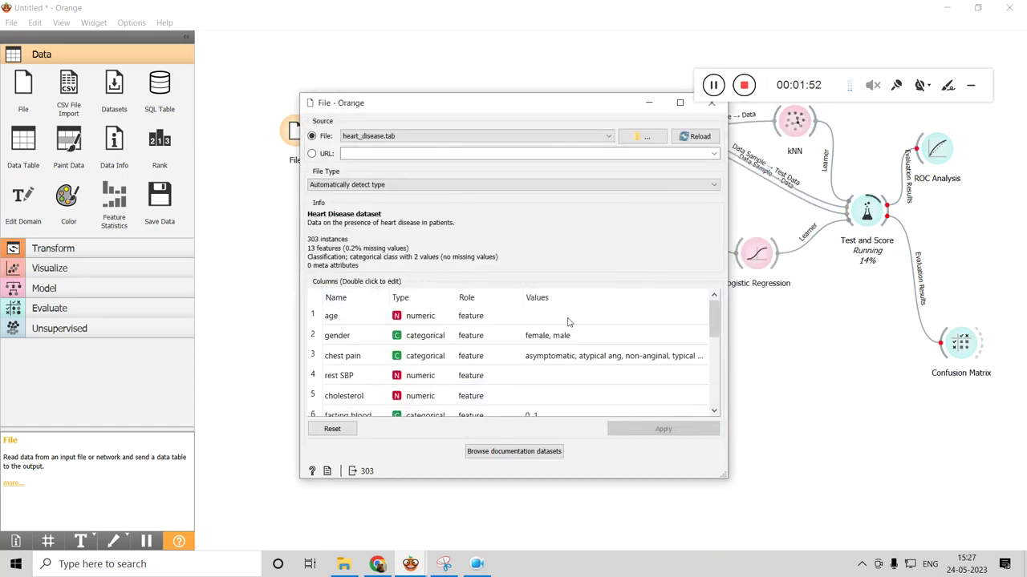
Keep diameter narrowing as target, return ST by exercise to feature, and apply the roles.
left_click_drag(715, 323, 718, 394)
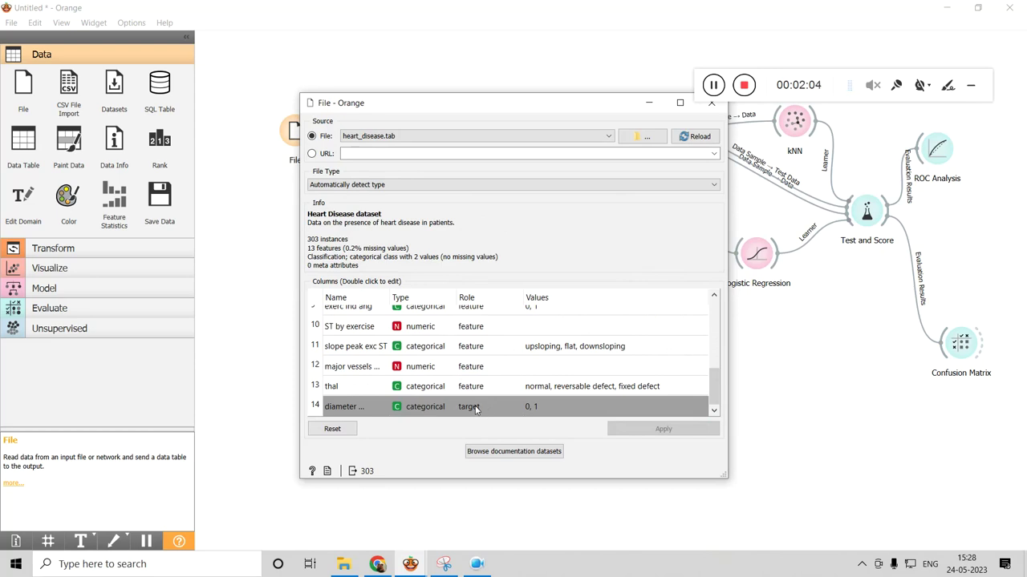
double_click(476, 410)
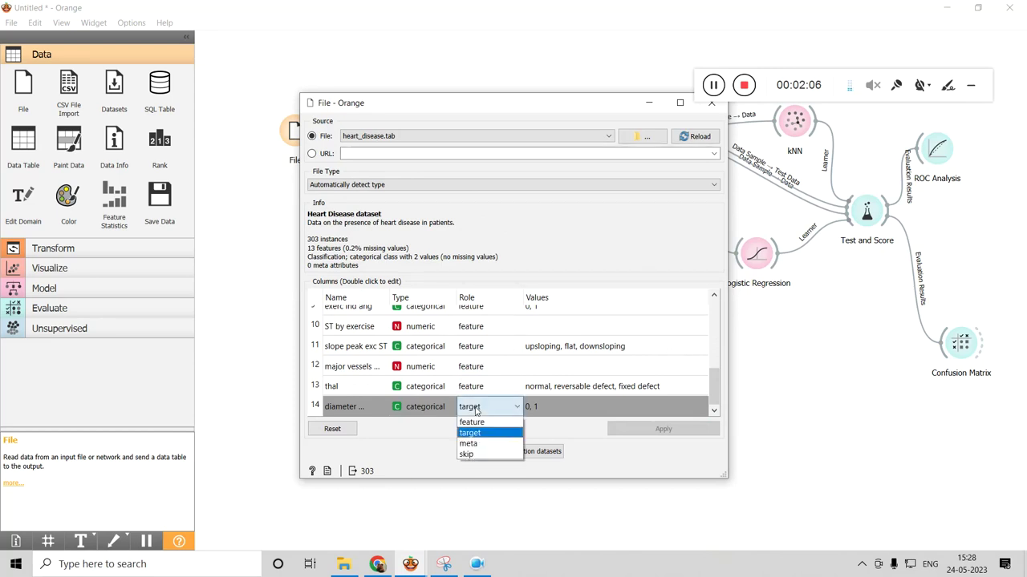
double_click(356, 414)
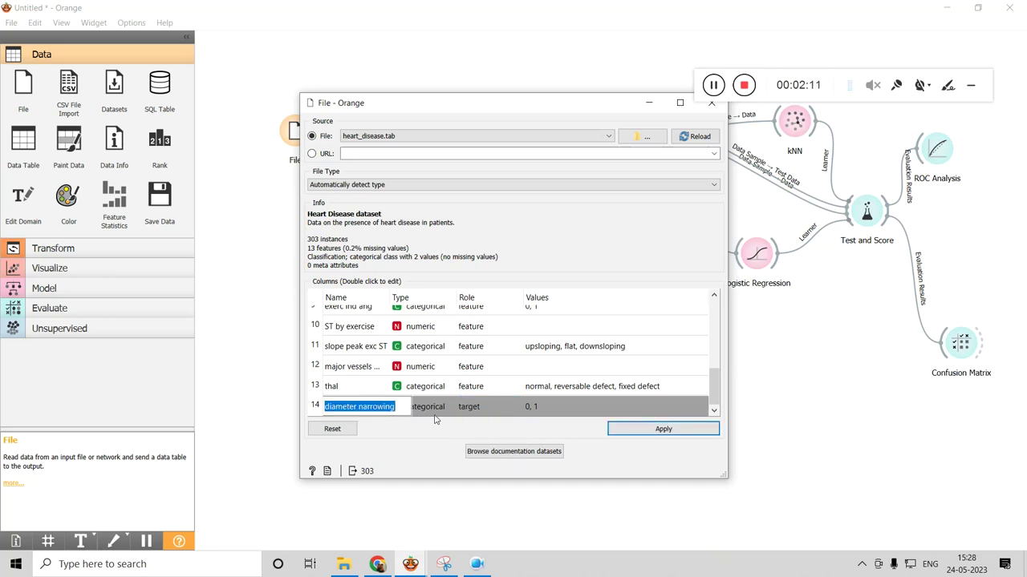
double_click(504, 405)
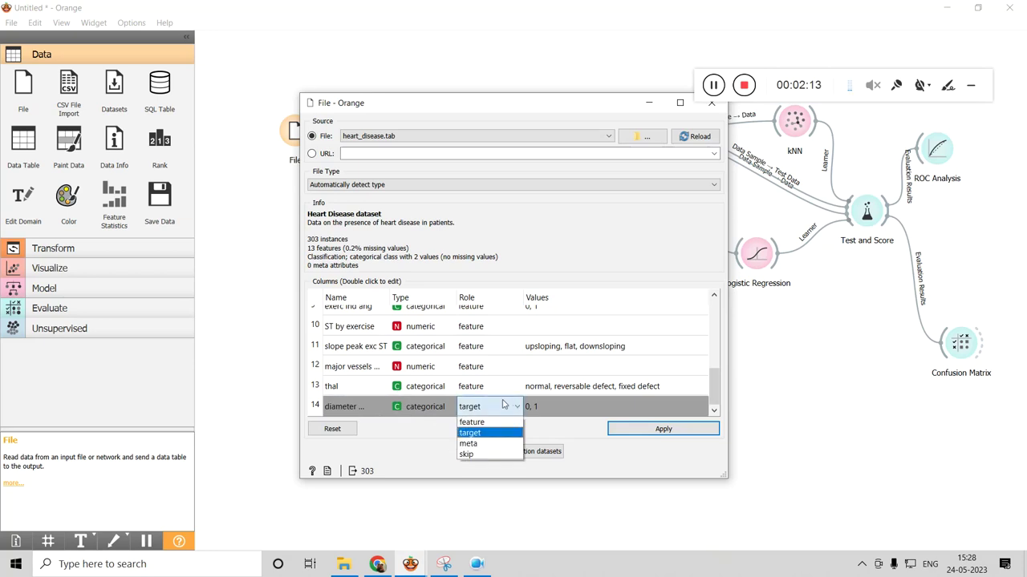
left_click(471, 434)
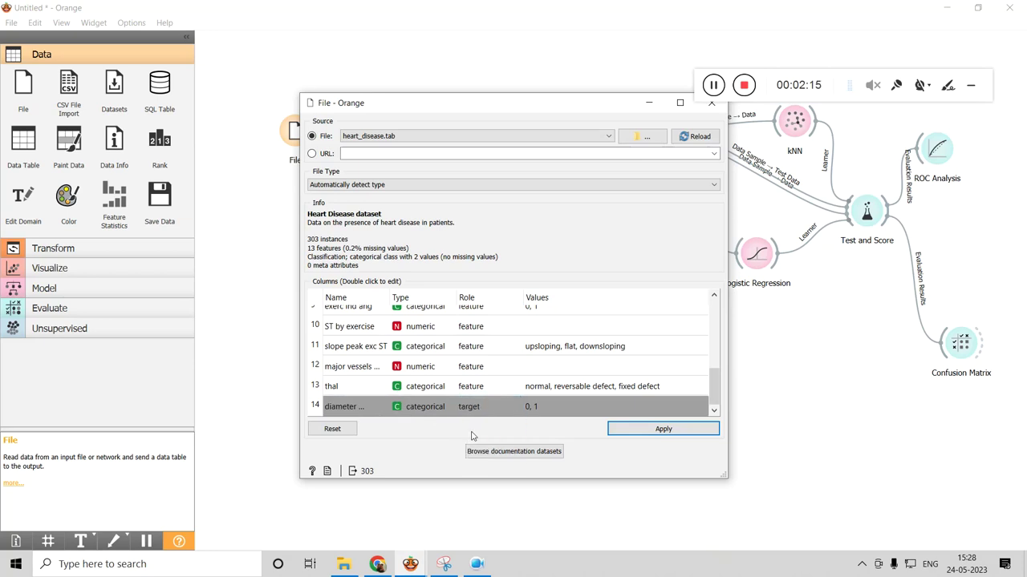
double_click(480, 328)
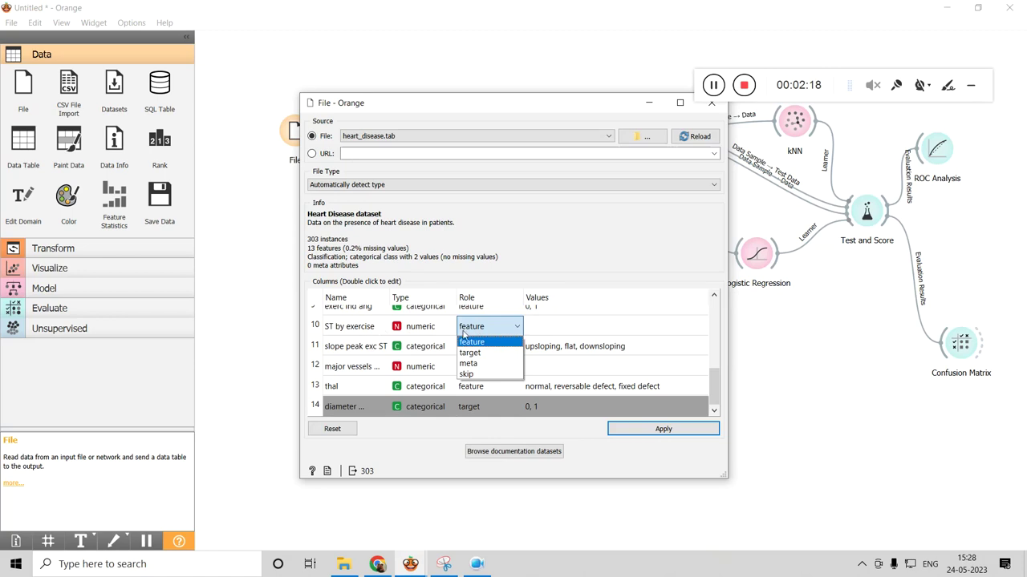
left_click(481, 354)
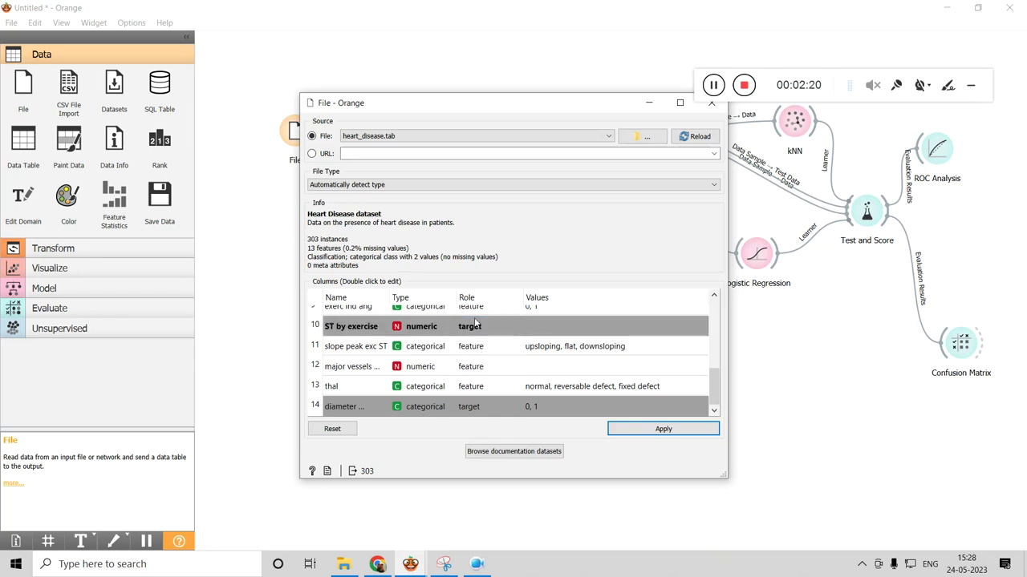
left_click(476, 329)
left_click(473, 342)
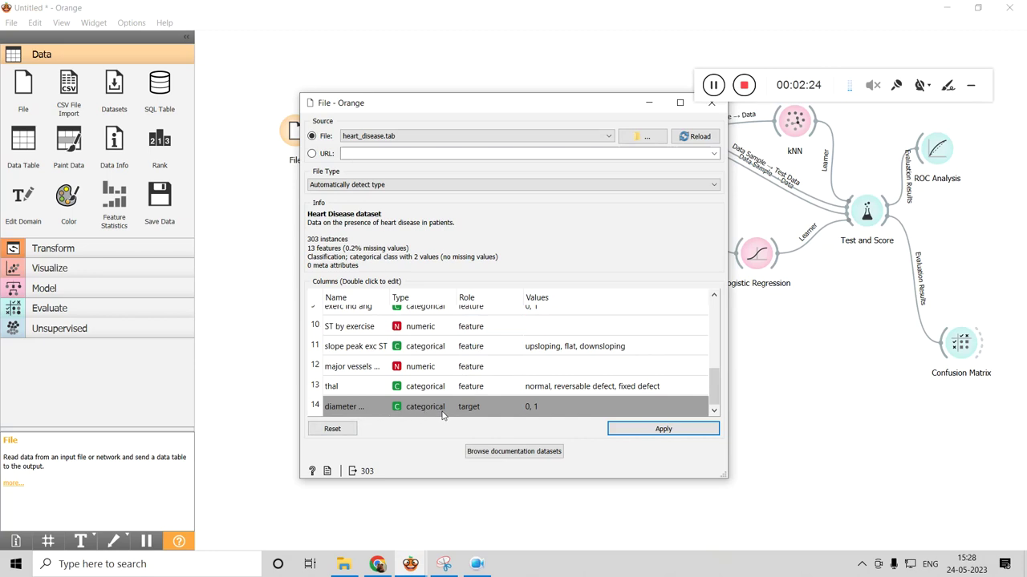
left_click(634, 429)
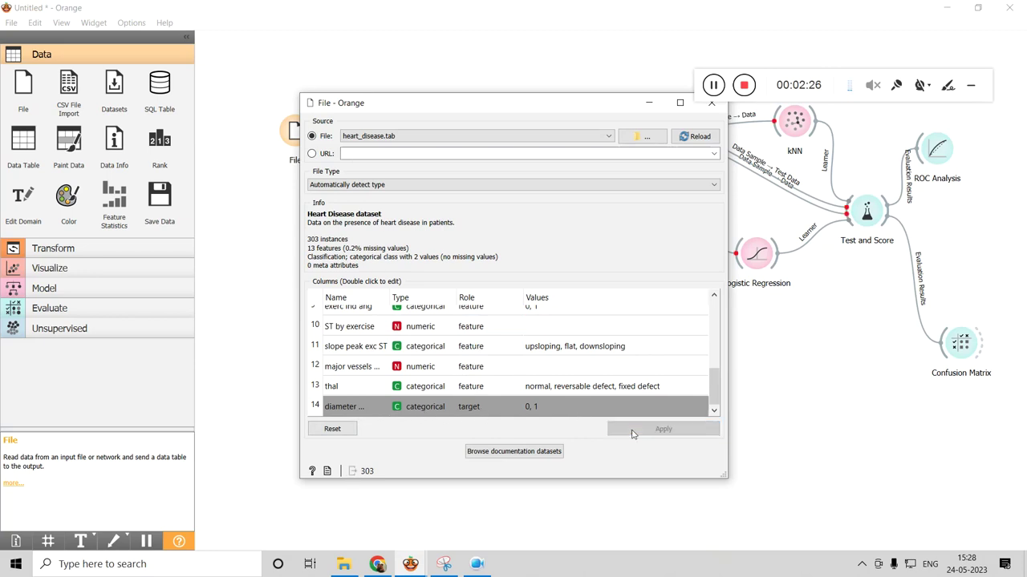
Close the File settings and browse the heart disease data in Data Table.
left_click(710, 108)
double_click(408, 135)
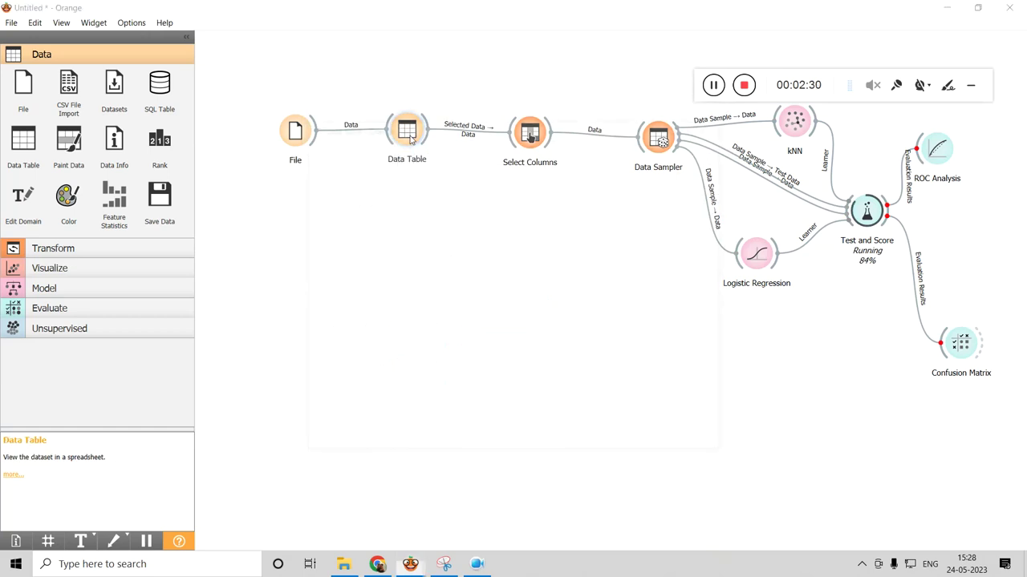
left_click_drag(466, 427, 553, 423)
left_click(711, 125)
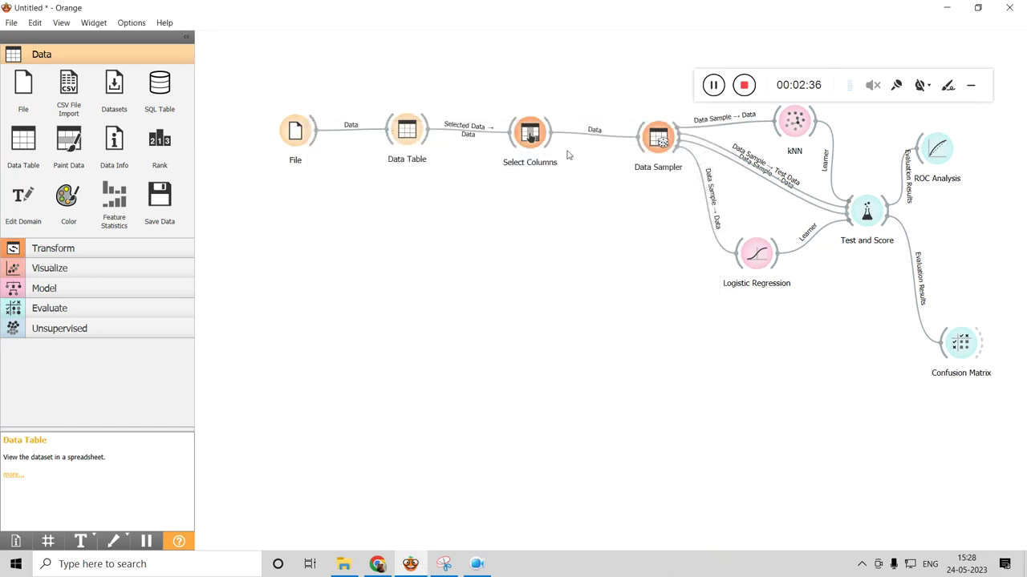
In Select Columns, drag gender from Features into Target.
double_click(539, 138)
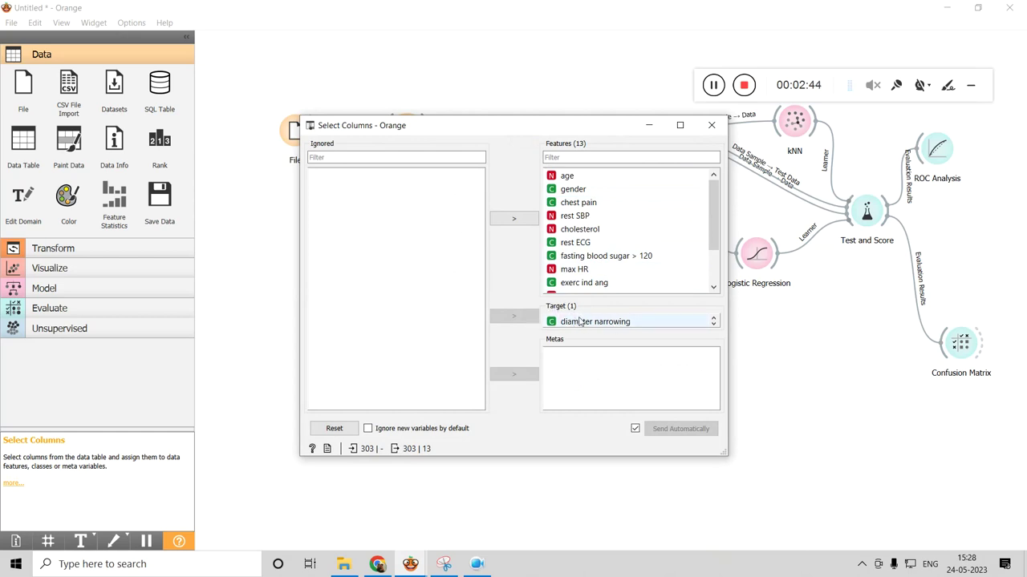
left_click(573, 191)
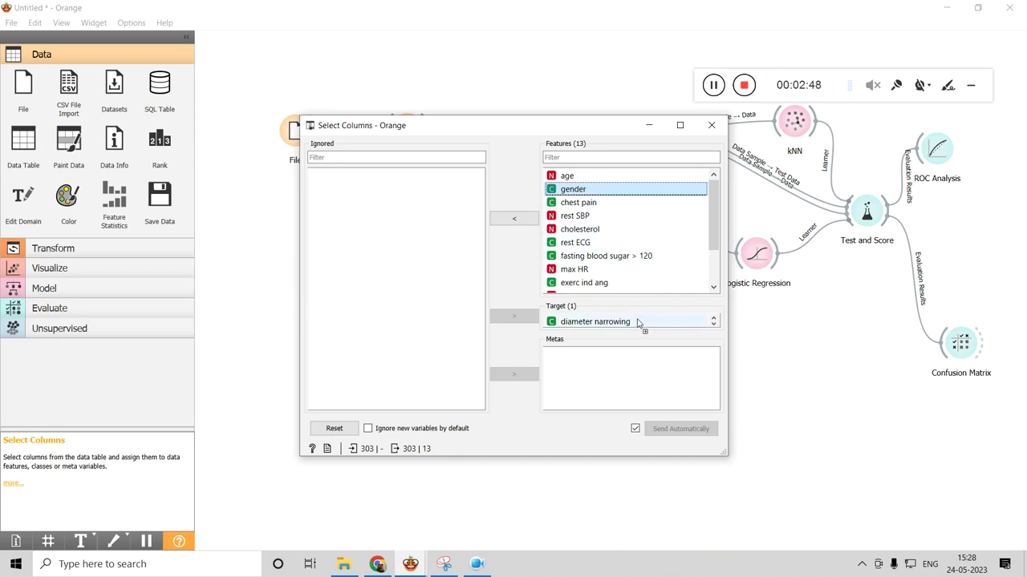
left_click_drag(638, 322, 637, 319)
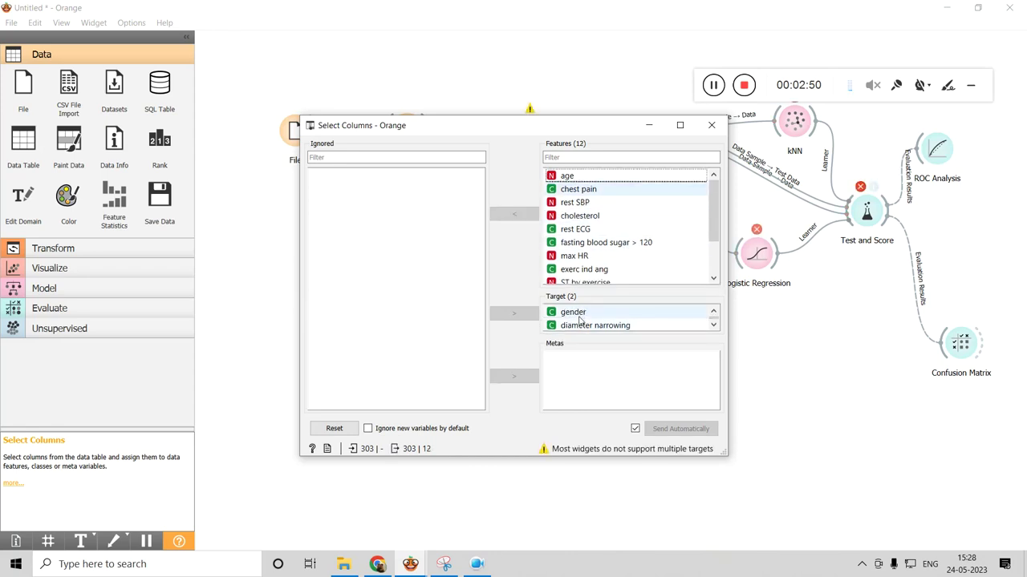
left_click_drag(580, 317, 616, 209)
left_click(706, 130)
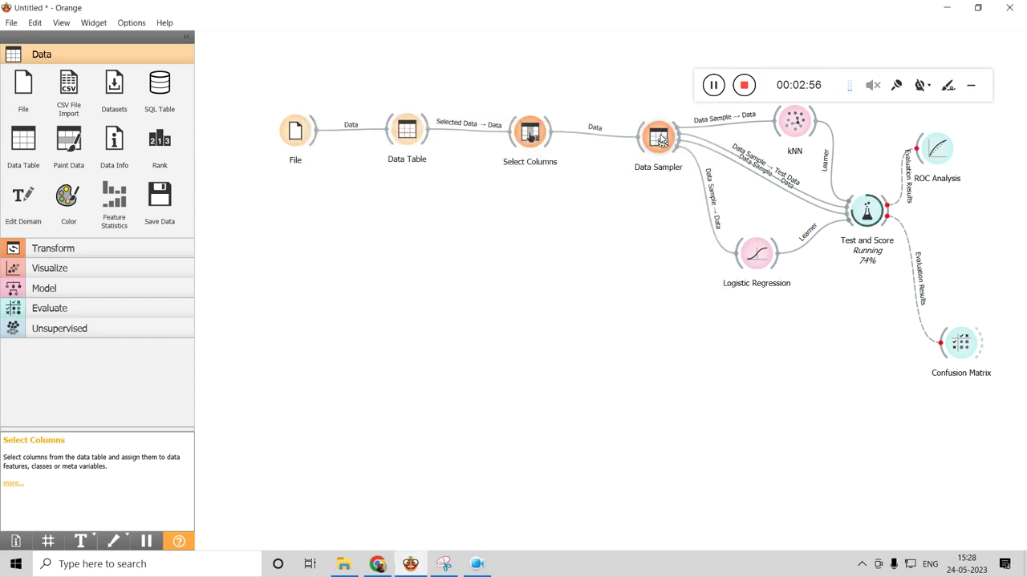
double_click(660, 139)
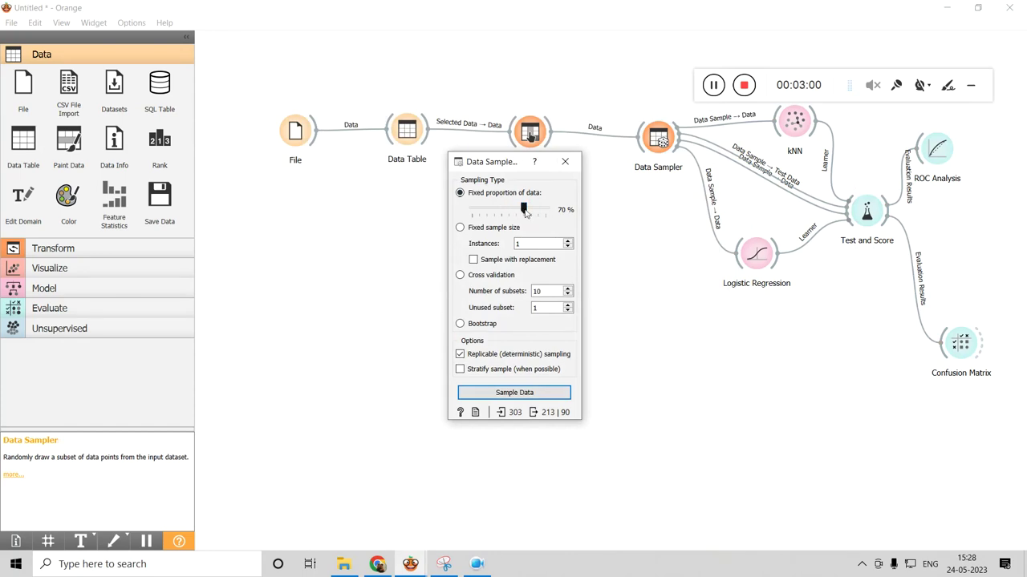
left_click_drag(523, 209, 526, 211)
left_click_drag(524, 215, 523, 214)
left_click(565, 164)
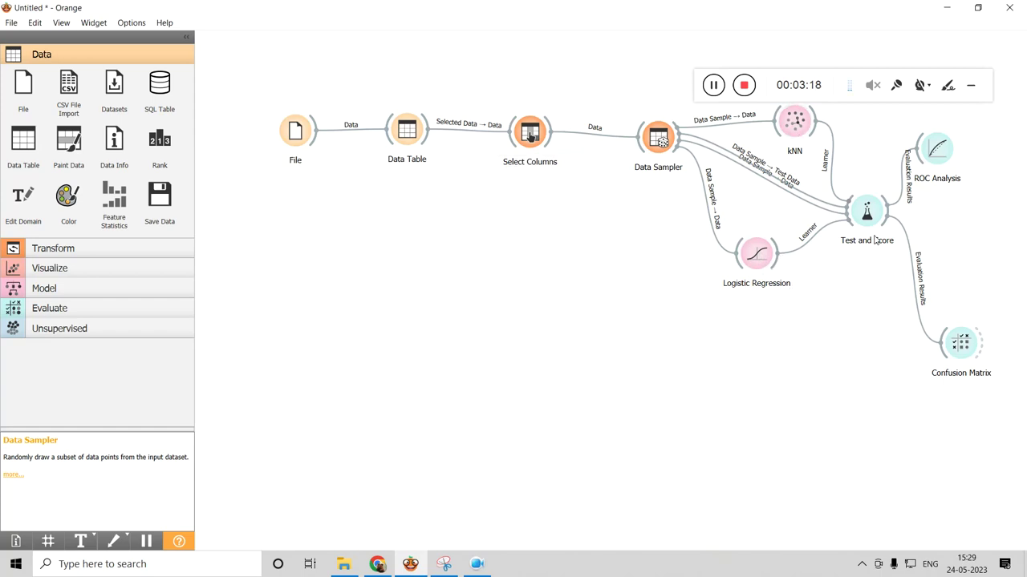
Open ROC Analysis and toggle the kNN and Logistic Regression curves, leaving both shown.
double_click(940, 153)
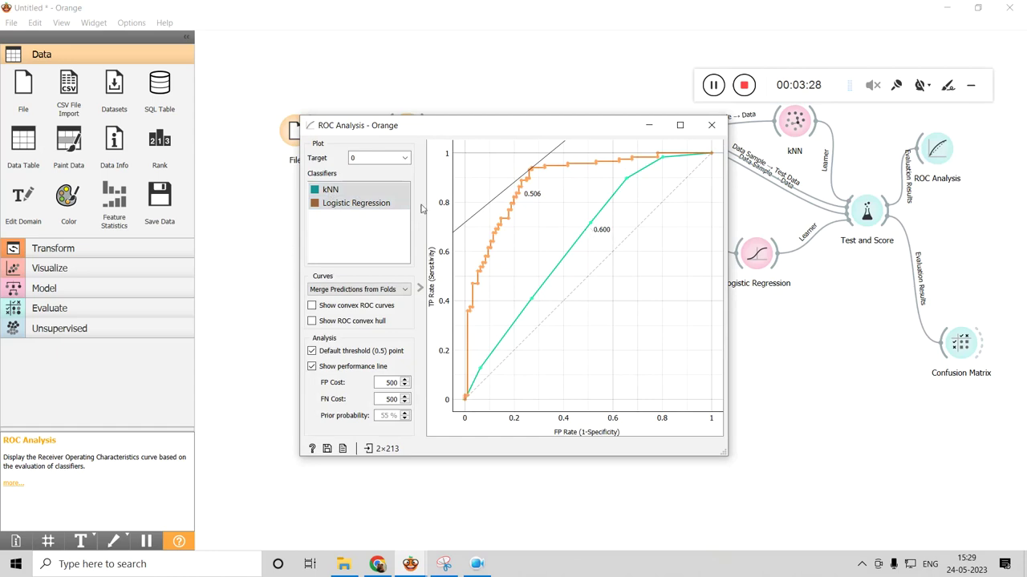
left_click(340, 206)
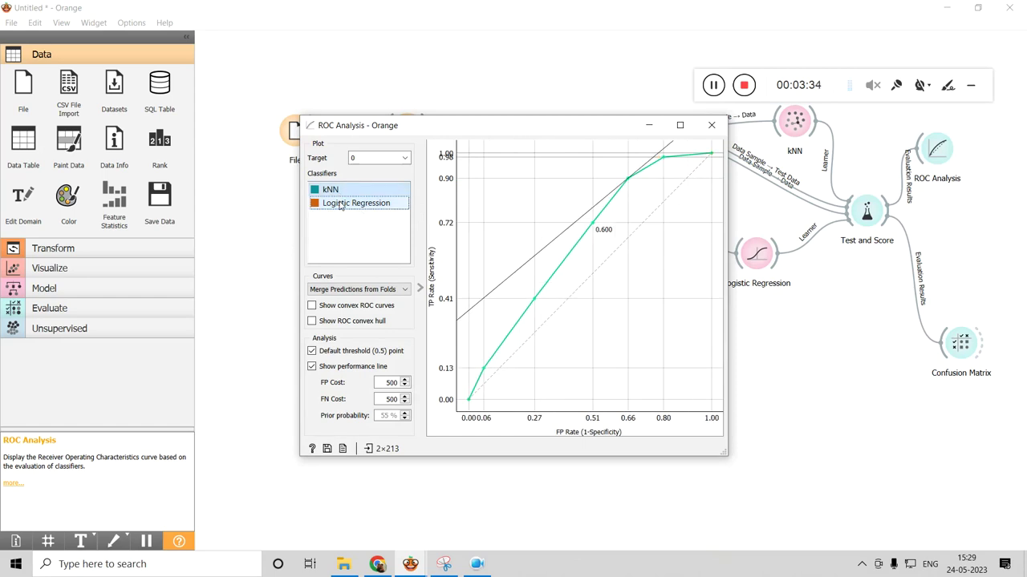
left_click(341, 190)
left_click(341, 191)
left_click(341, 204)
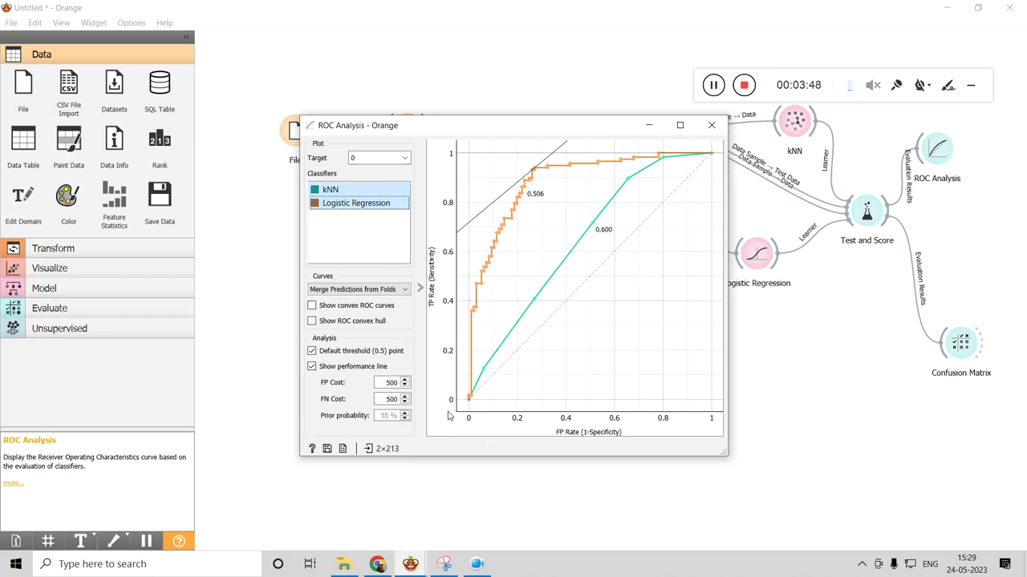
Save the ROC plot as the image ababba on the Desktop.
left_click(327, 449)
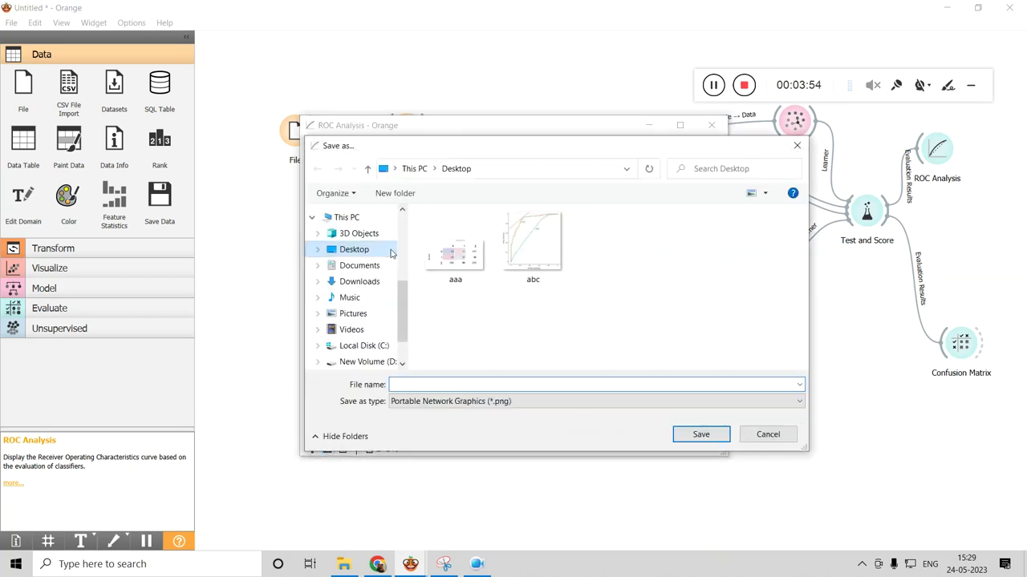
type("ababba")
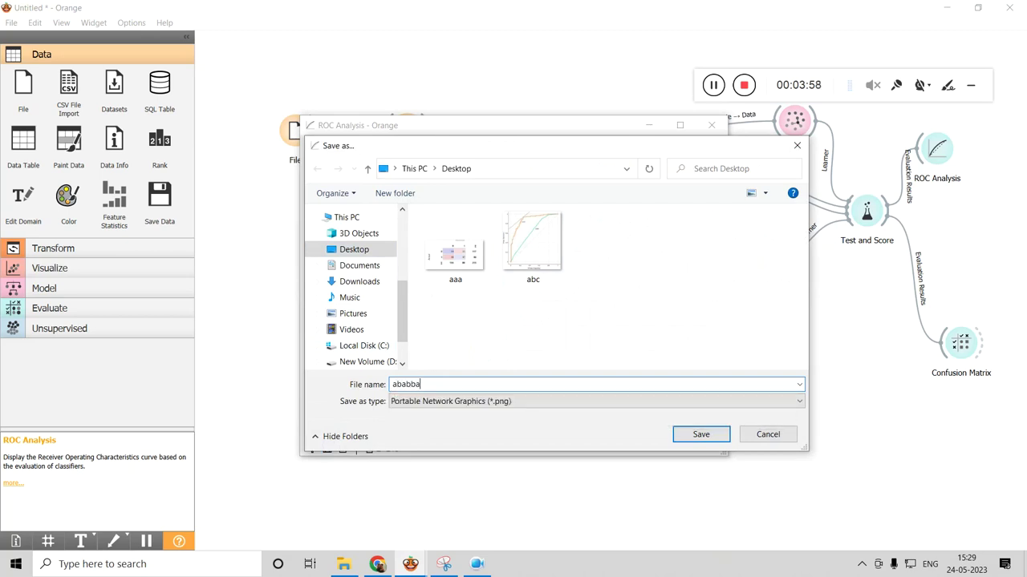
left_click(356, 250)
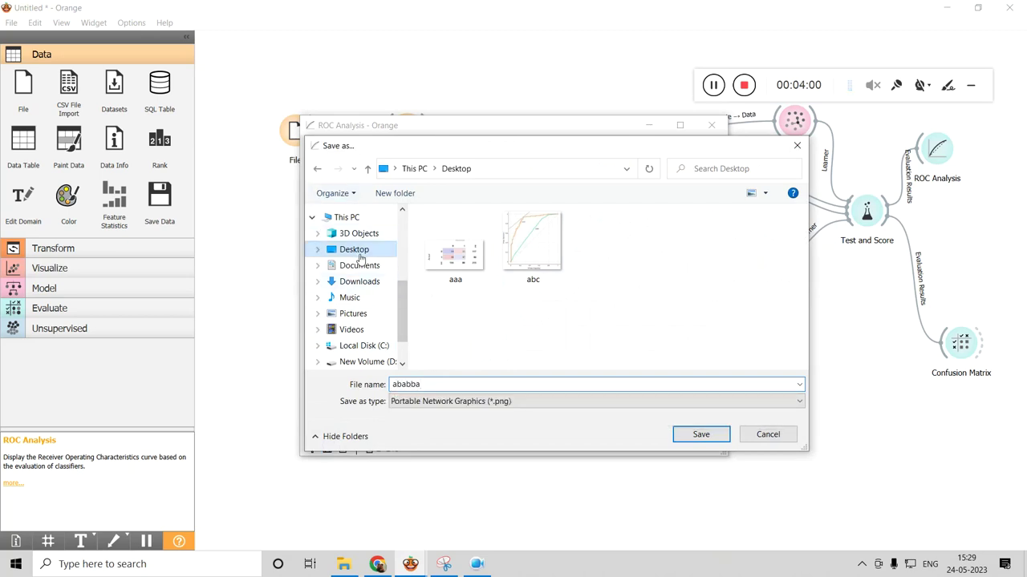
left_click(712, 436)
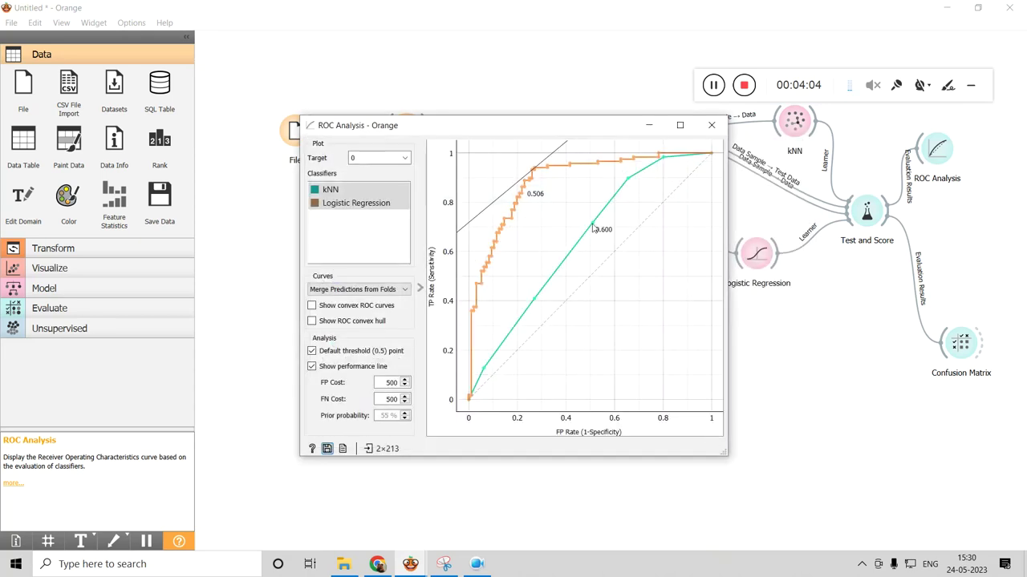
Close ROC Analysis, open the Confusion Matrix, and search Windows for 'snip'.
left_click(716, 126)
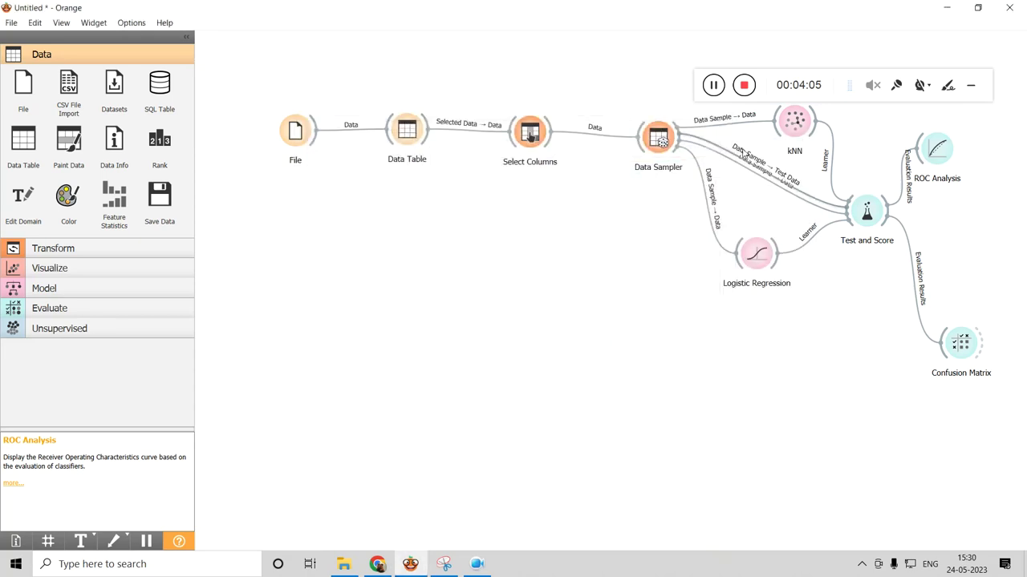
left_click(962, 347)
double_click(962, 346)
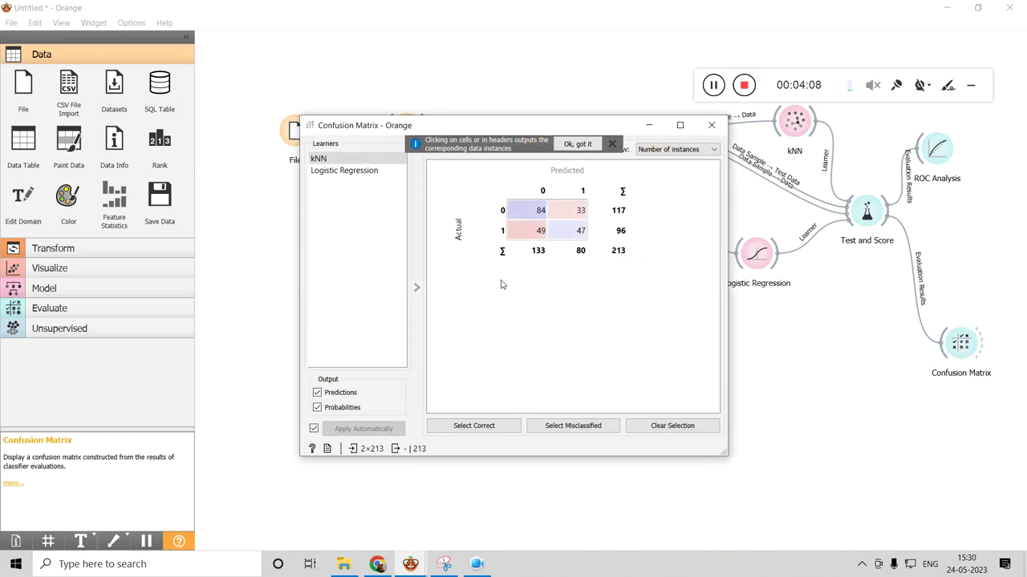
left_click(85, 566)
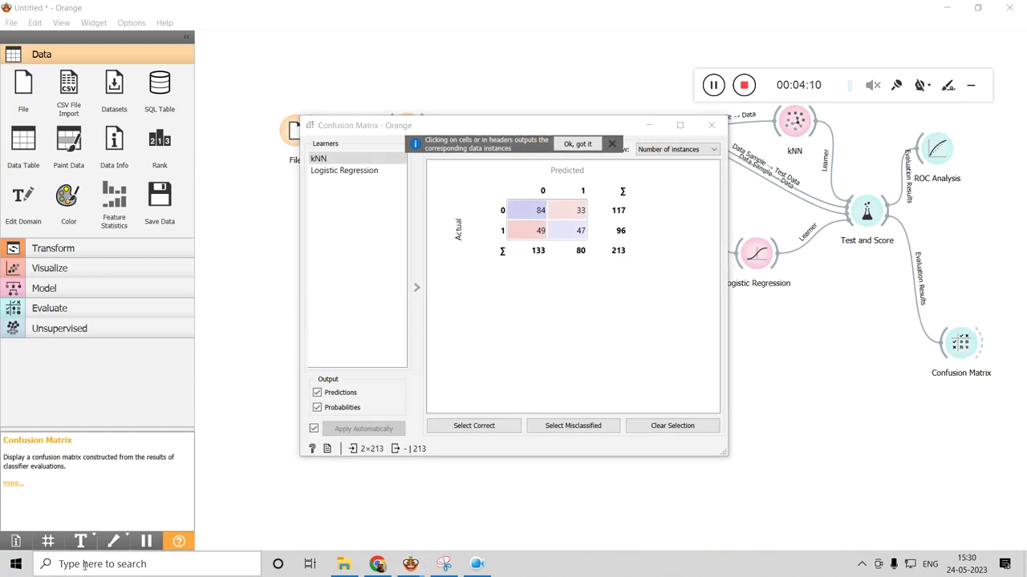
type("snip")
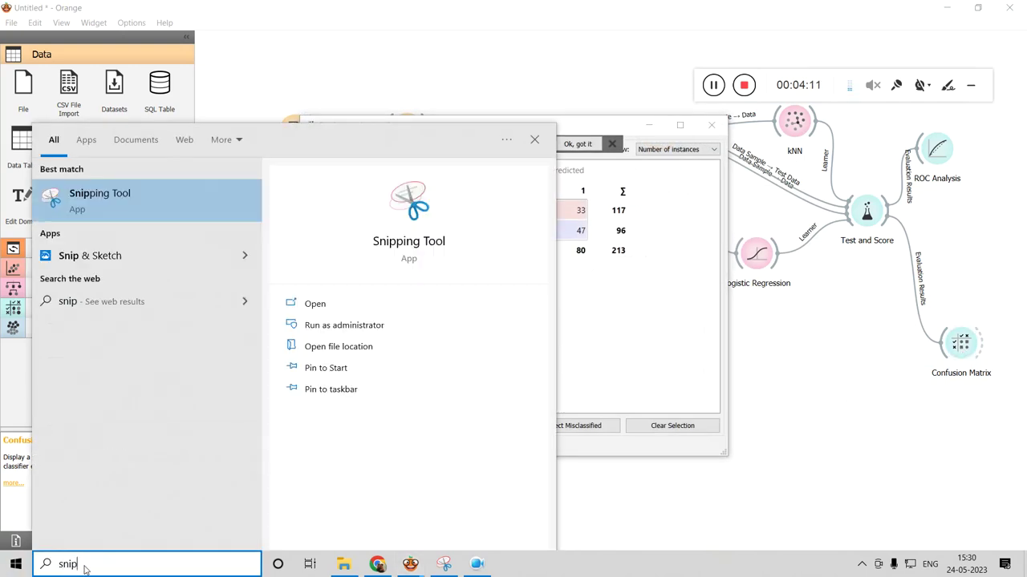
Launch Snipping Tool and capture the confusion matrix table region.
left_click(112, 196)
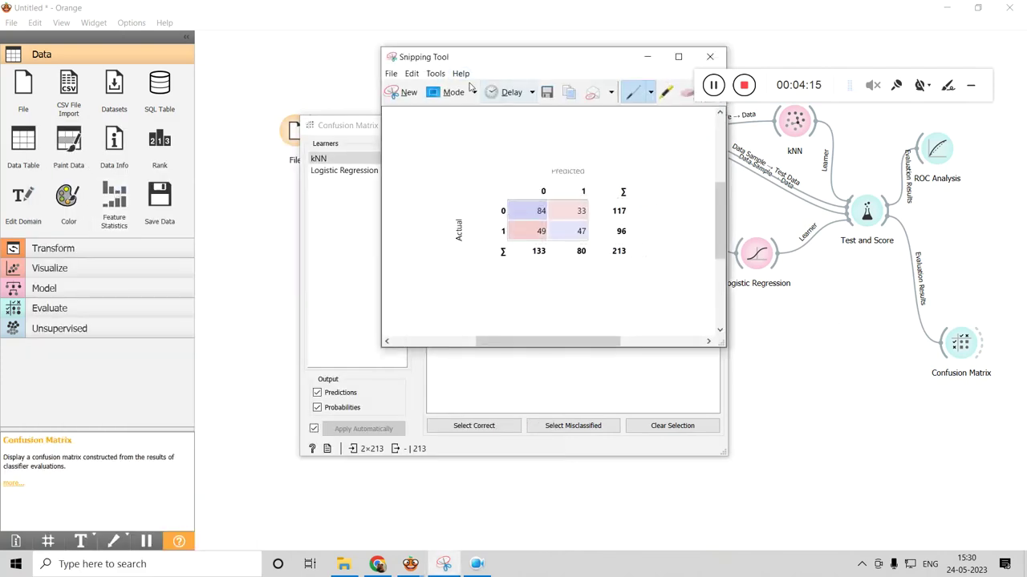
left_click(403, 94)
left_click_drag(443, 166, 652, 272)
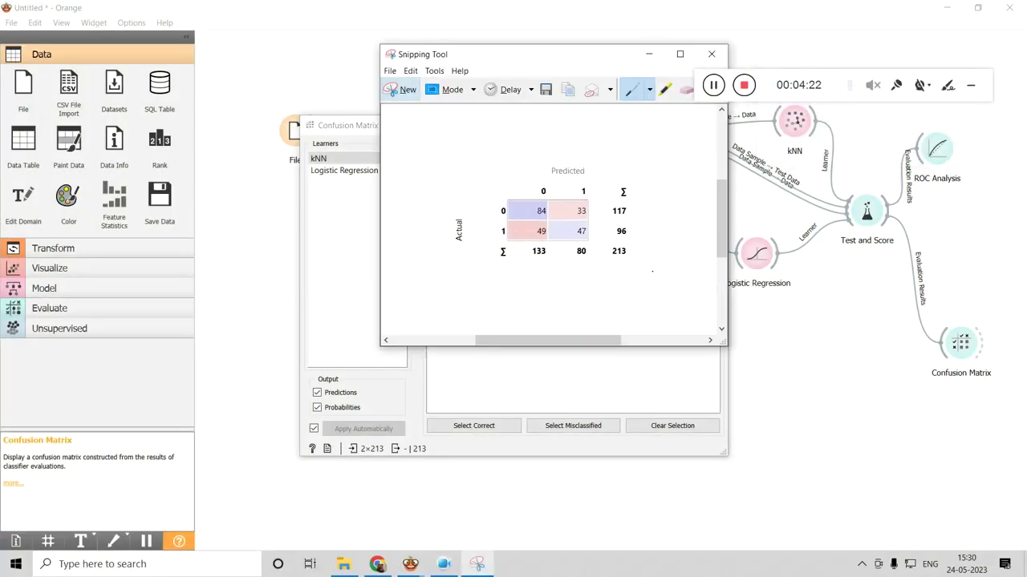
Save the capture as aaaaa on the Desktop and minimize Snipping Tool and Confusion Matrix.
left_click(390, 72)
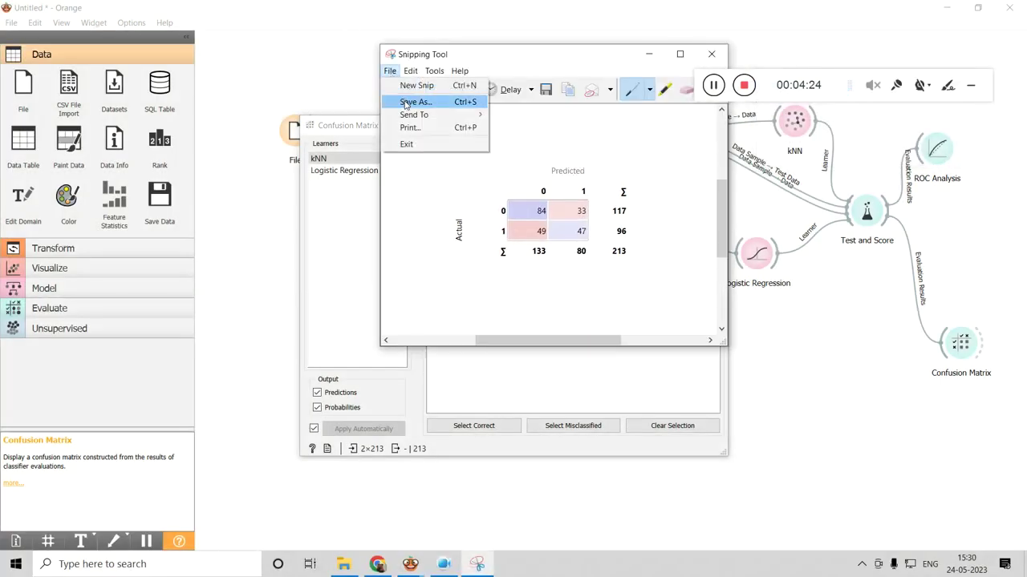
left_click(408, 101)
type("aaaaa")
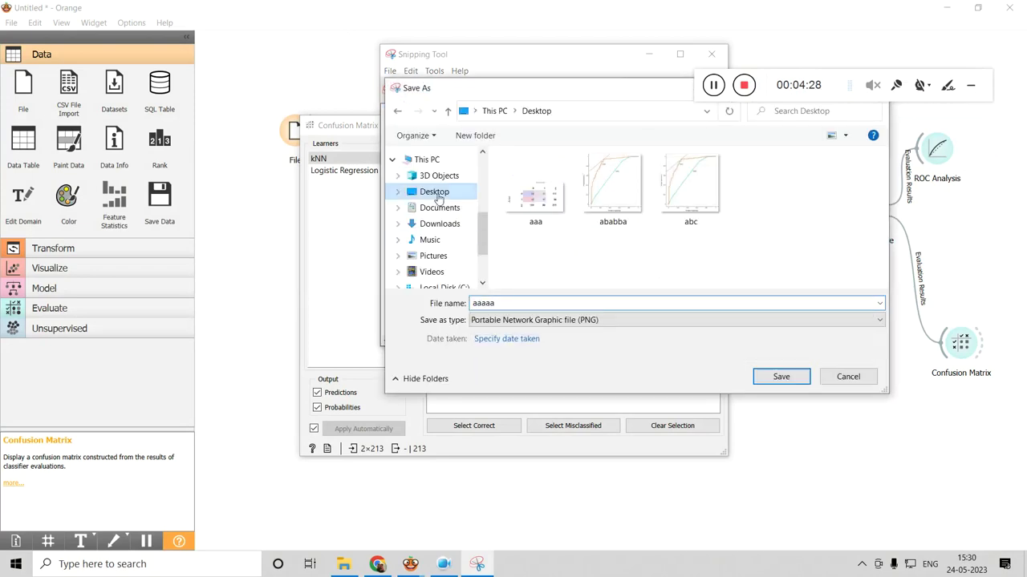
left_click(794, 382)
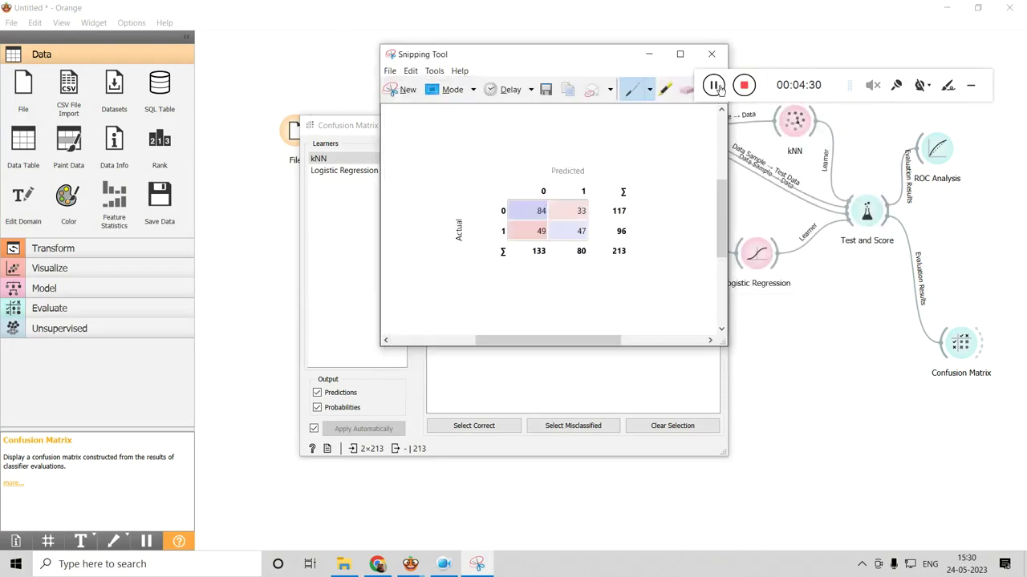
left_click(649, 55)
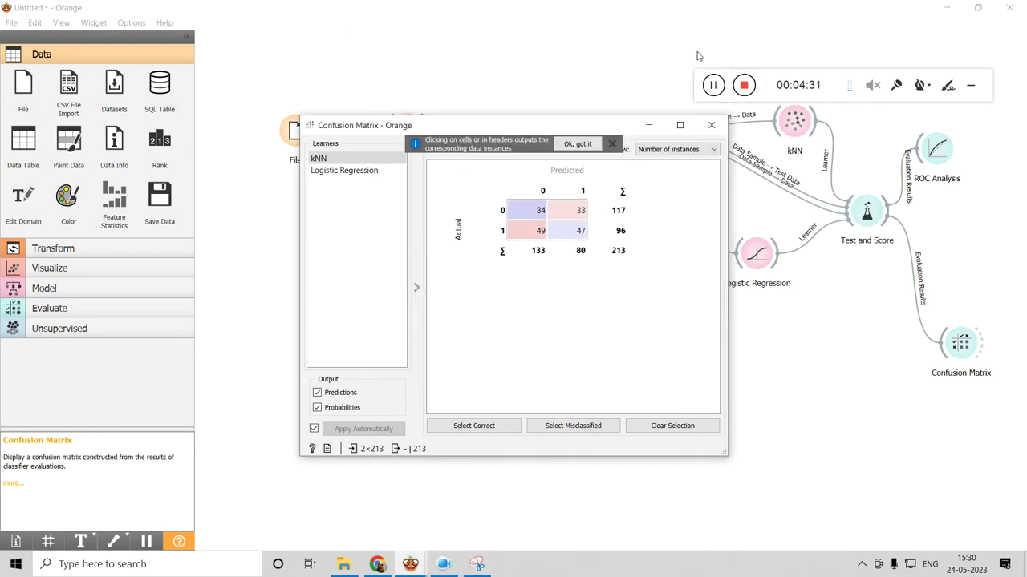
left_click(649, 125)
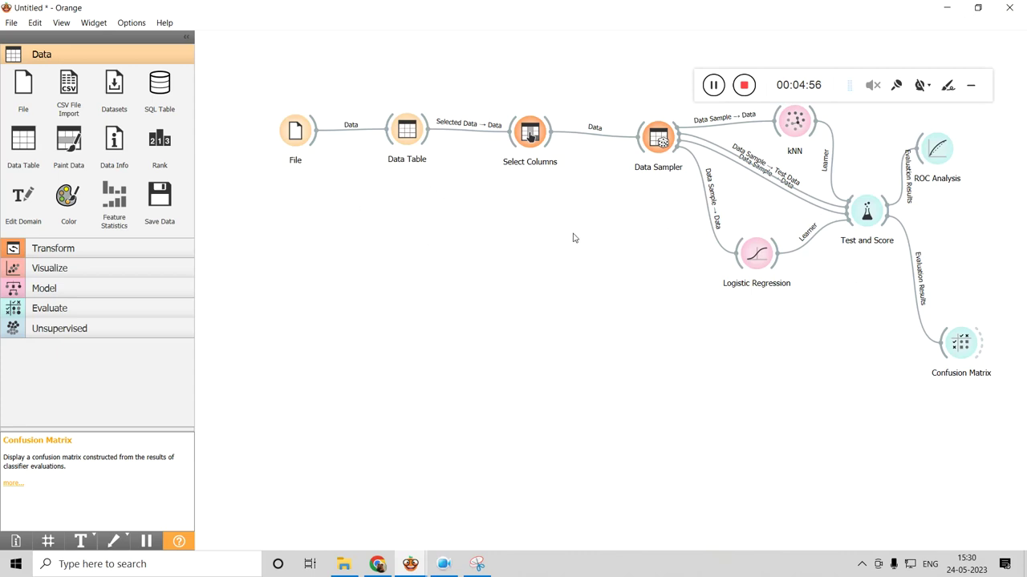
Minimize Orange to reveal the desktop with the ababba and aaaaa images.
left_click(949, 9)
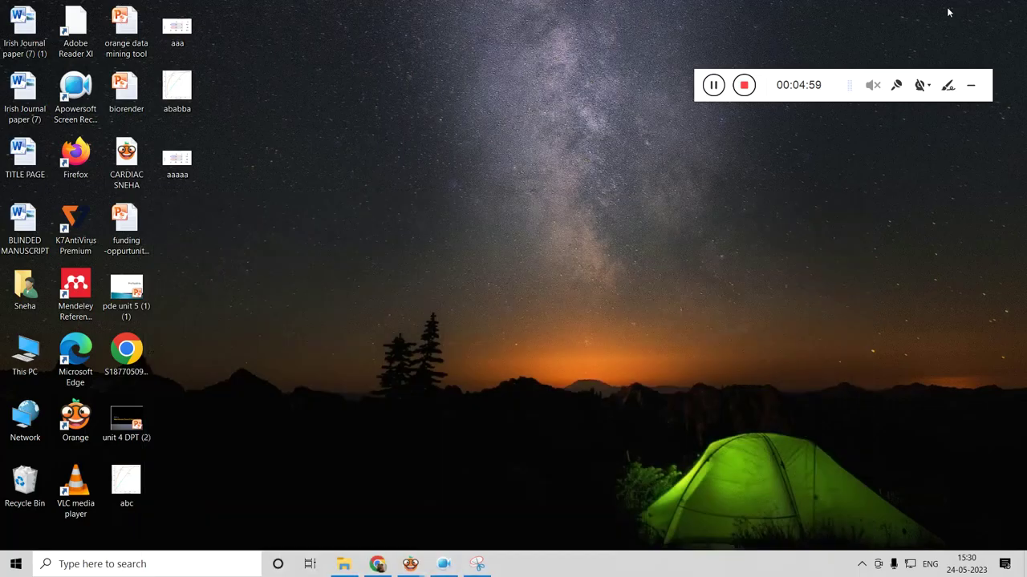
Open ababba.png in Photos and copy the ROC chart image.
double_click(168, 96)
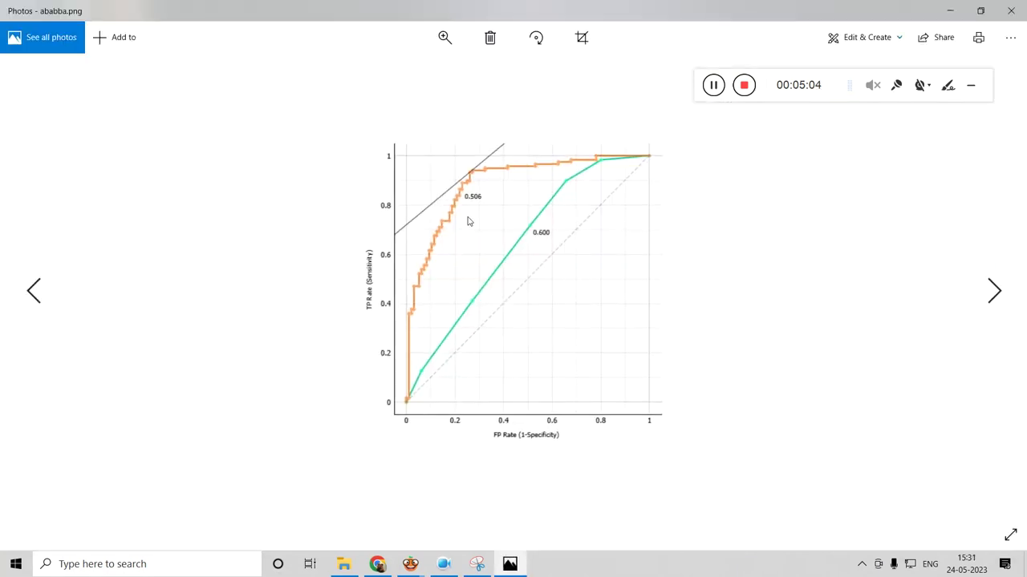
right_click(469, 222)
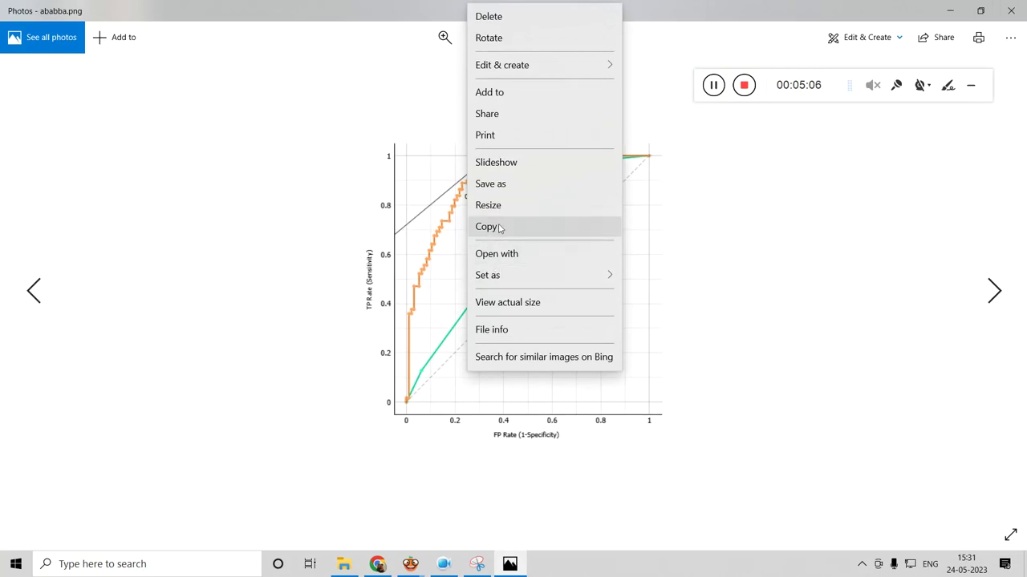
left_click(844, 261)
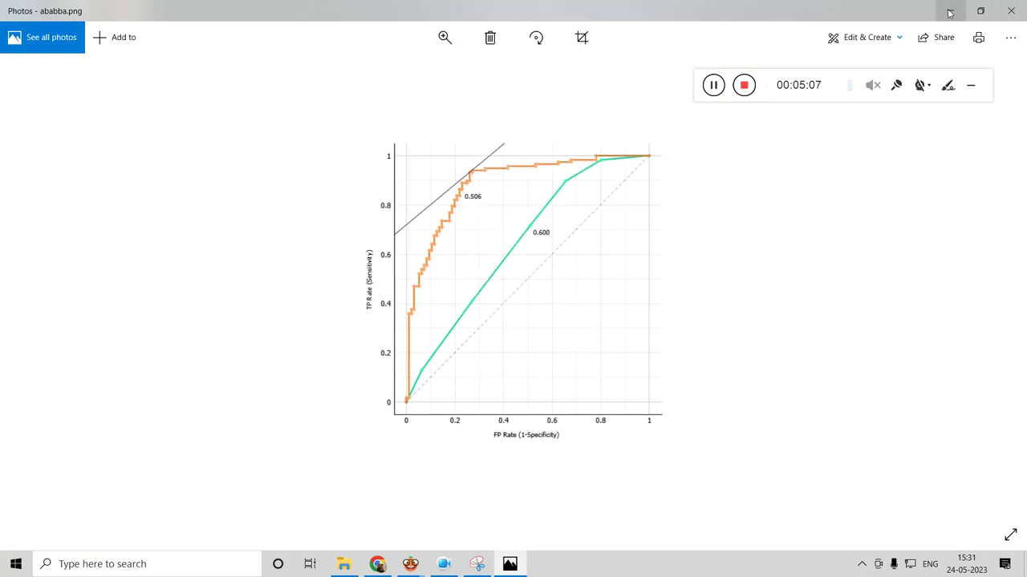